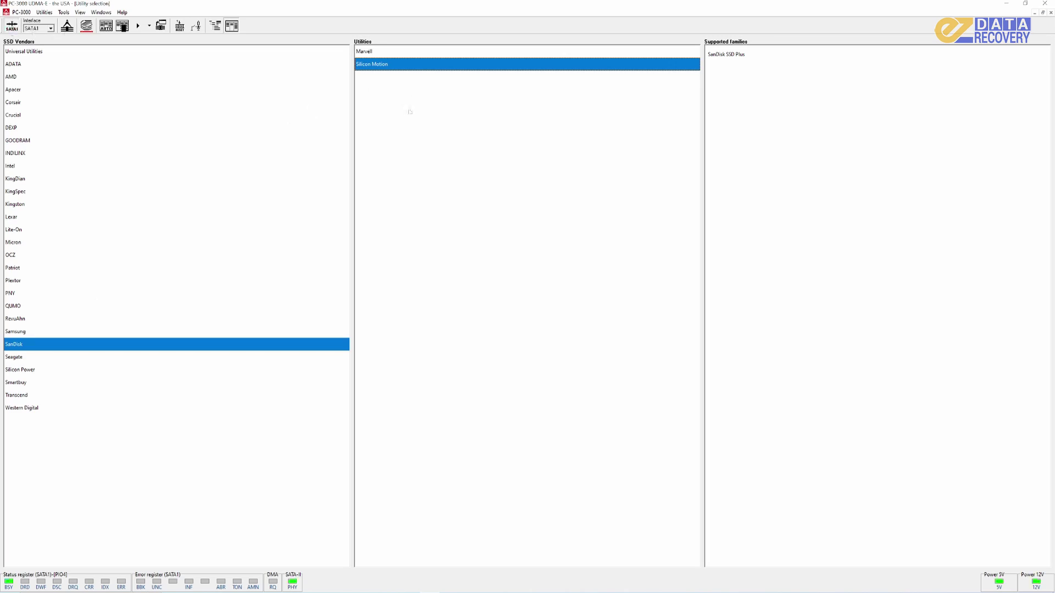
# Step: Launch the Silicon Motion utility listed under SanDisk SSD vendors
pyautogui.doubleClick(396, 66)
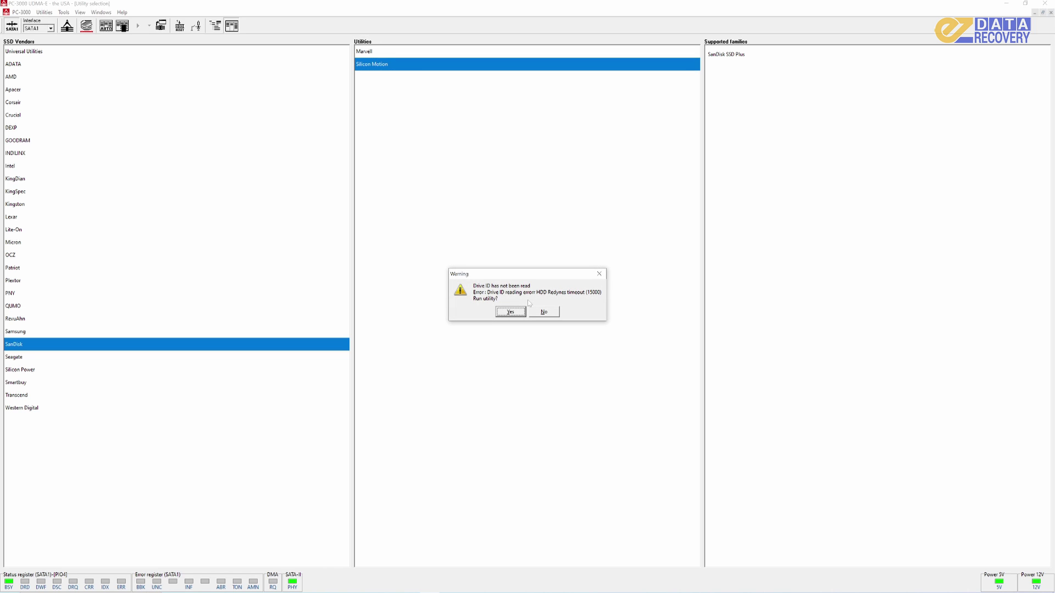
# Step: Run the utility despite the unread drive ID and start it for the SanDisk SSD Plus
pyautogui.click(510, 312)
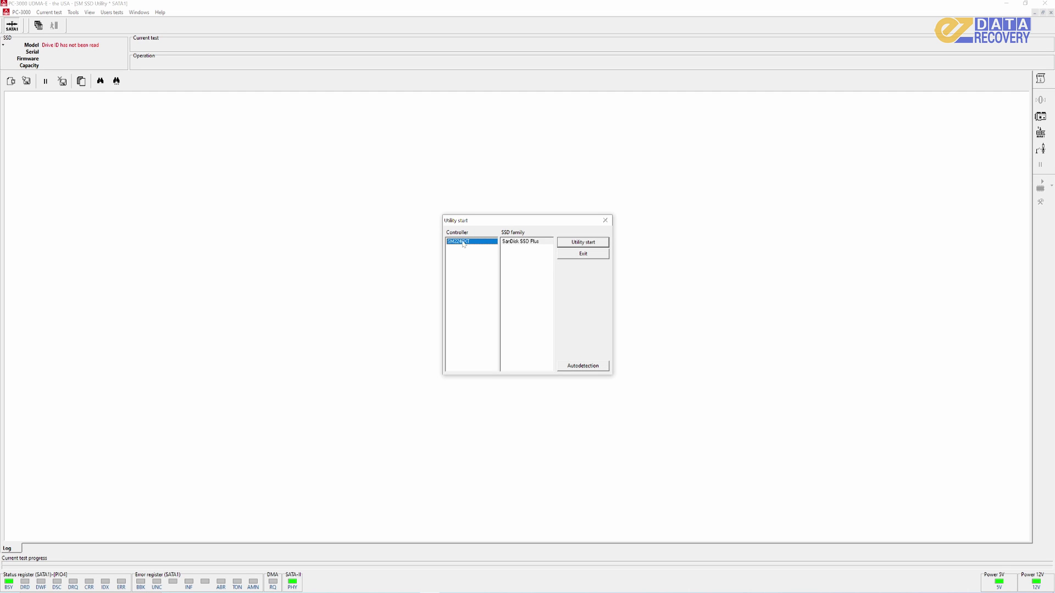
pyautogui.click(572, 244)
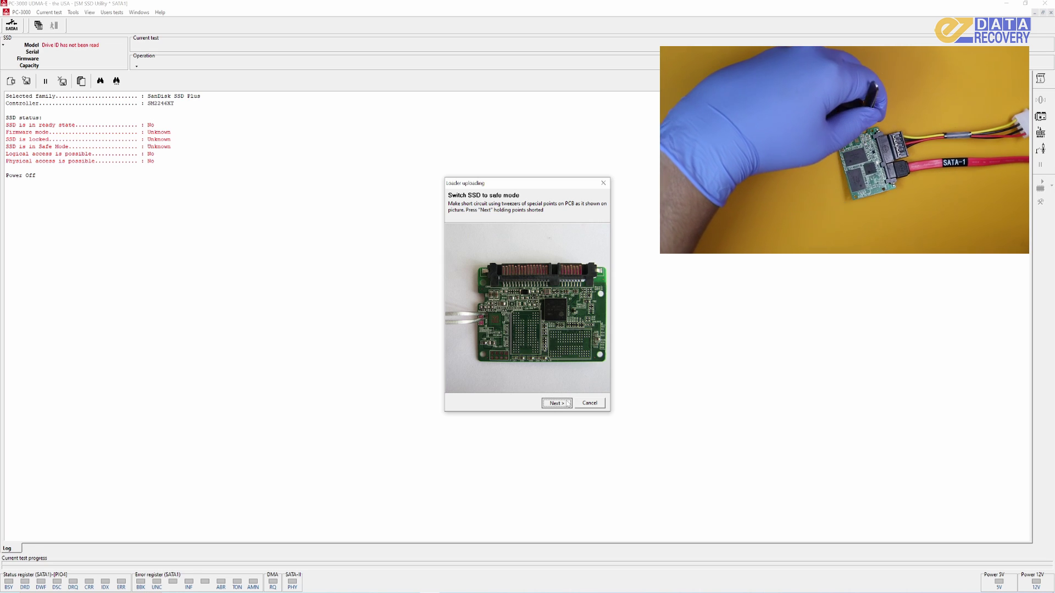
# Step: Proceed with the safe-mode PCB points shorted and confirm the loader upload
pyautogui.click(557, 403)
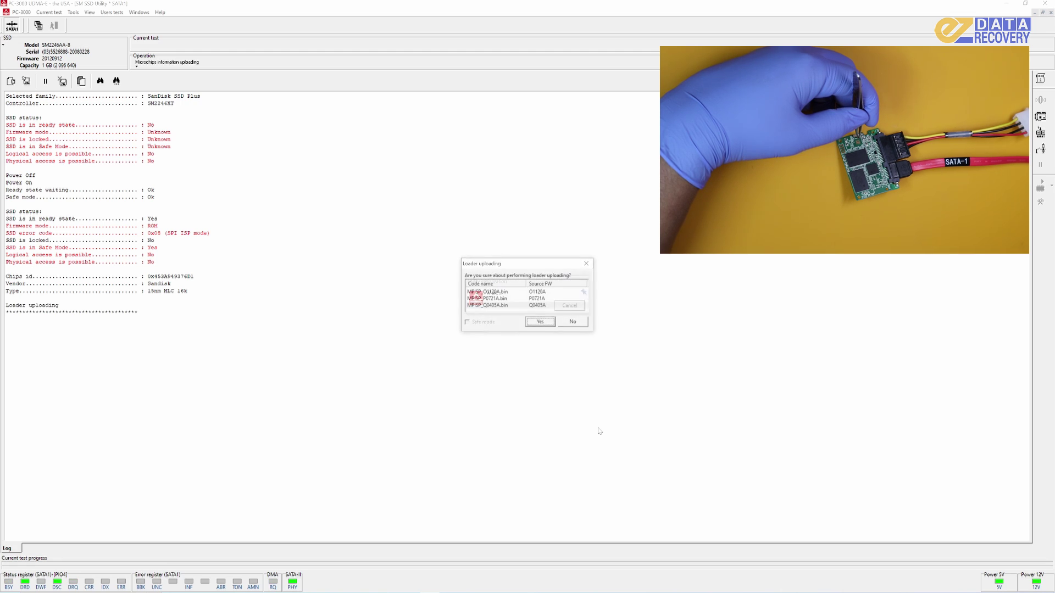
pyautogui.click(539, 321)
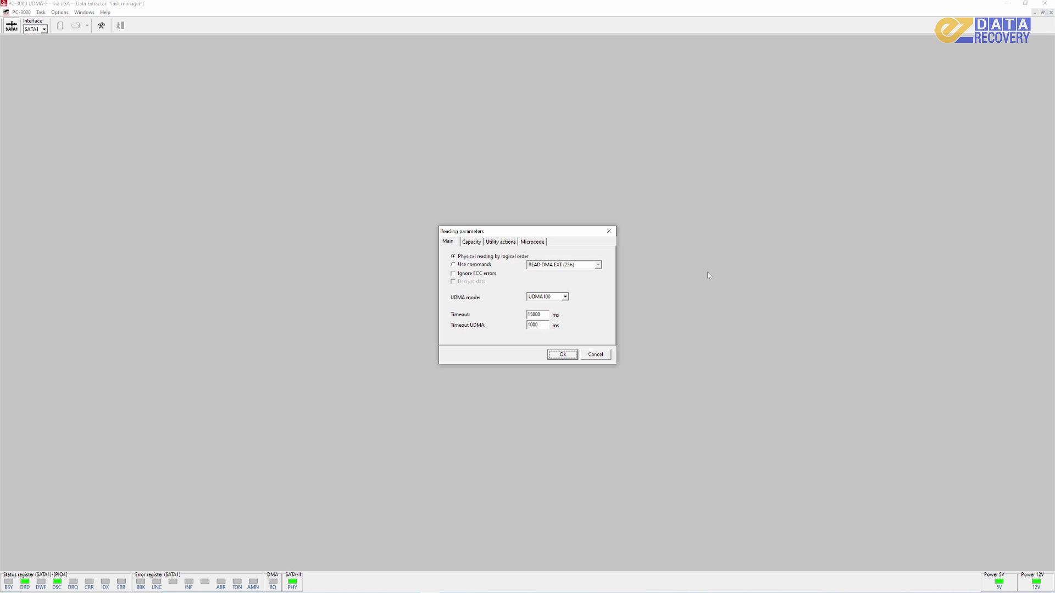
# Step: Accept the reading parameters and store the task data in the Sandisk folder
pyautogui.click(563, 358)
pyautogui.click(662, 315)
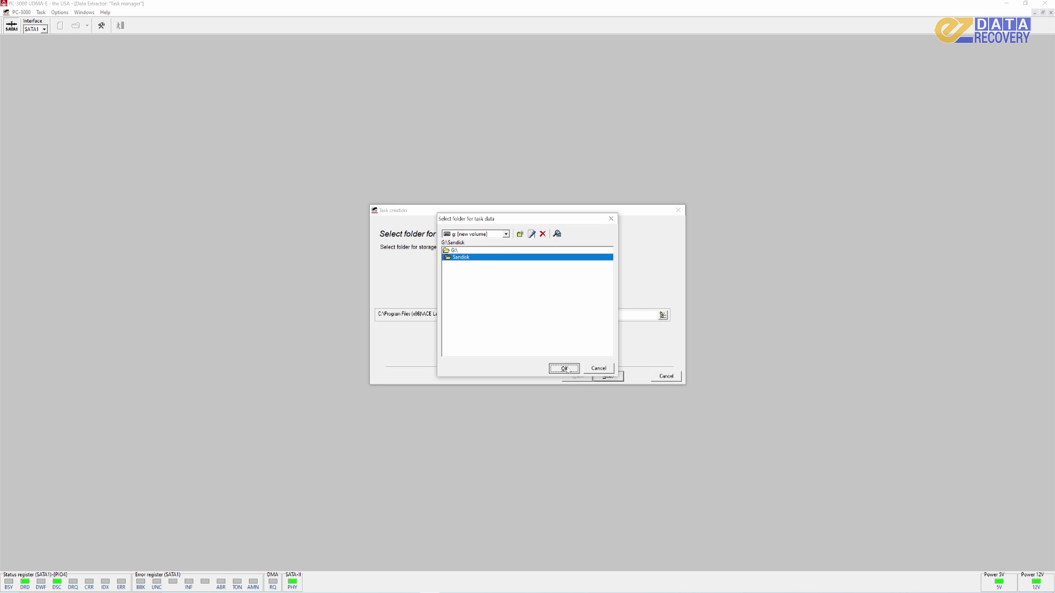
pyautogui.click(563, 369)
# Step: Finish the task wizard with the SSD as source and create a new drive profile
pyautogui.click(608, 377)
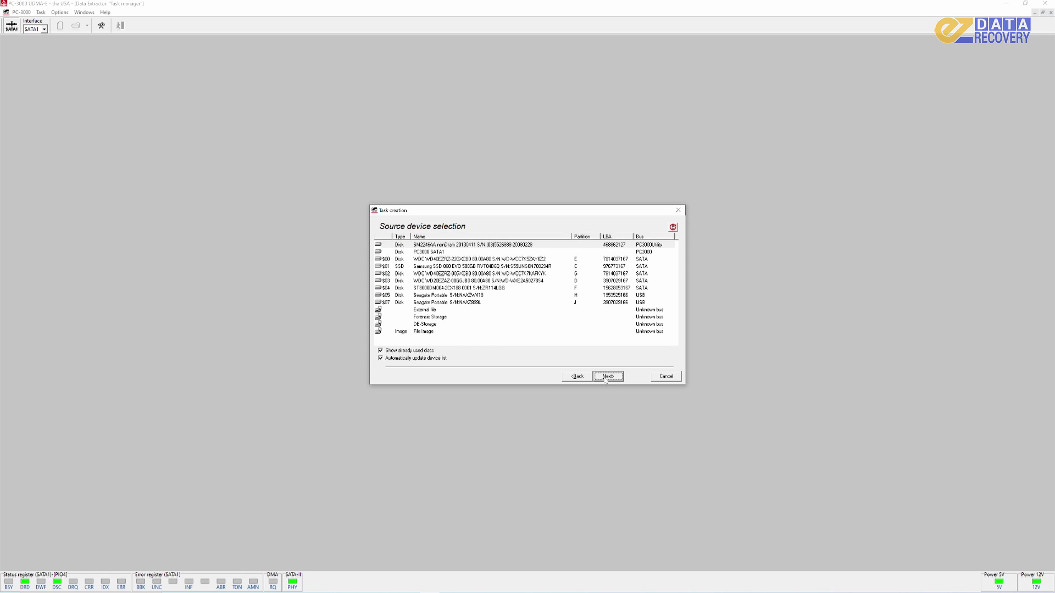
pyautogui.click(608, 377)
pyautogui.click(607, 376)
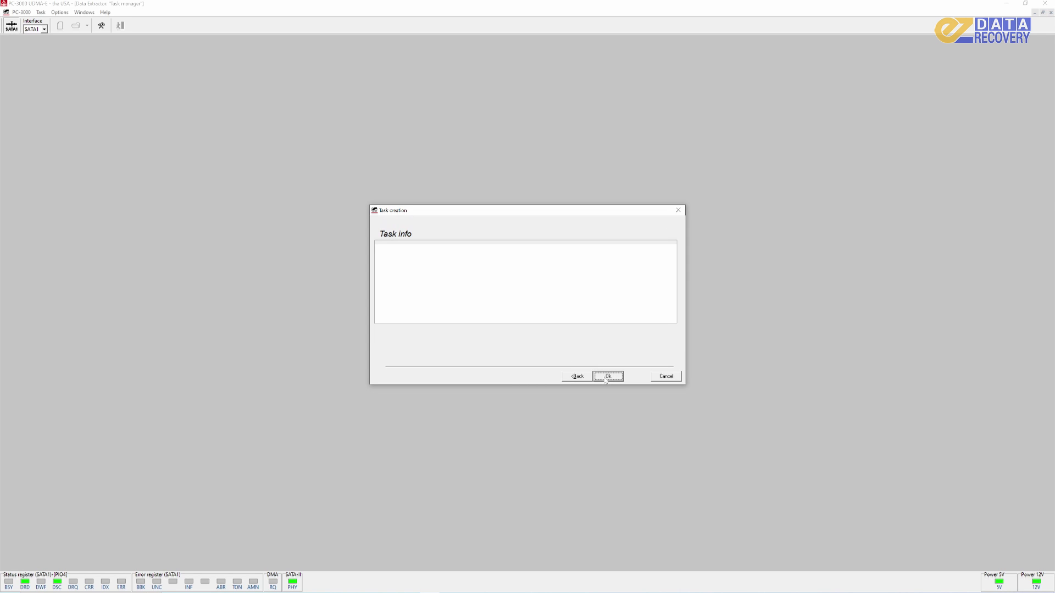
pyautogui.click(607, 377)
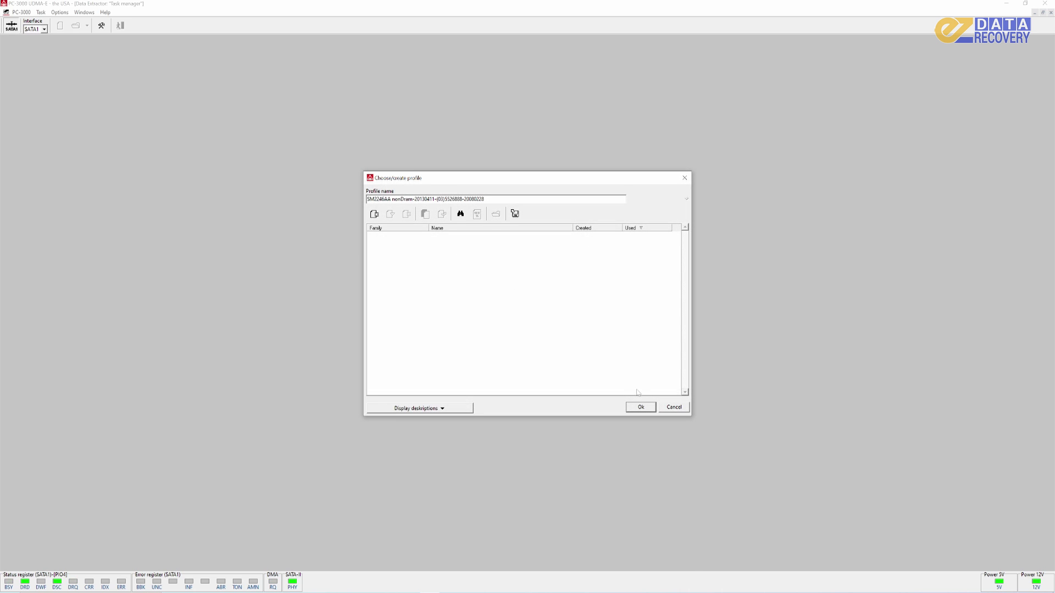
pyautogui.click(640, 407)
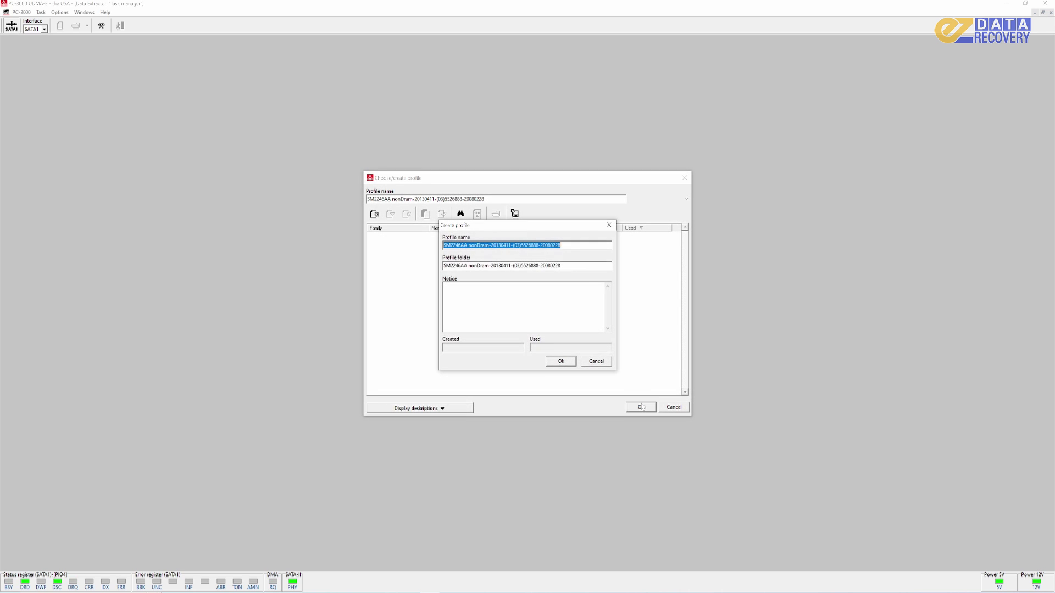
pyautogui.click(561, 365)
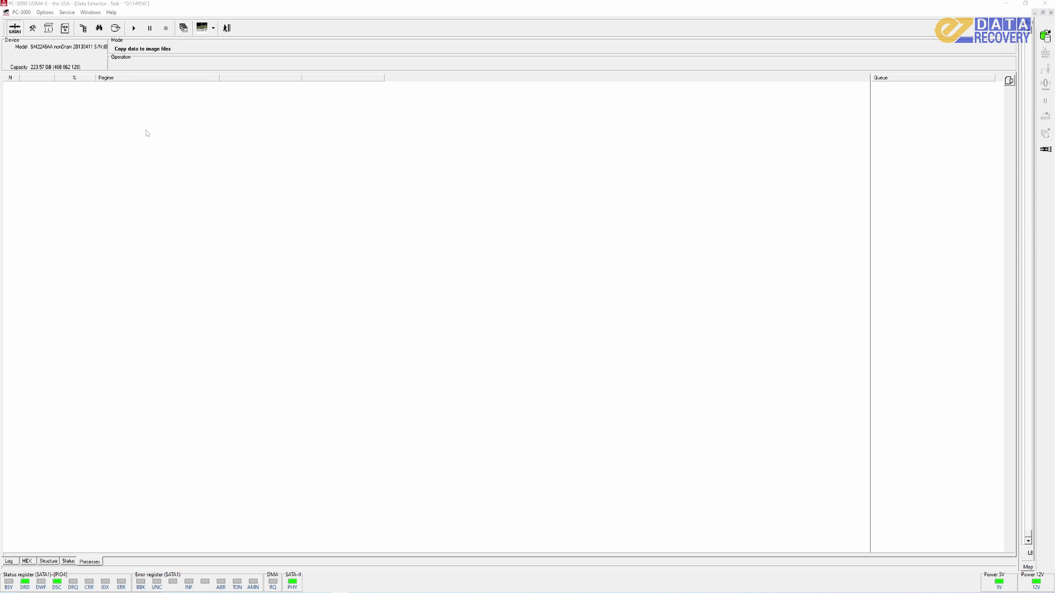
# Step: Show the folder tree and expand Disk Folder Result and the disk analysis results
pyautogui.click(83, 28)
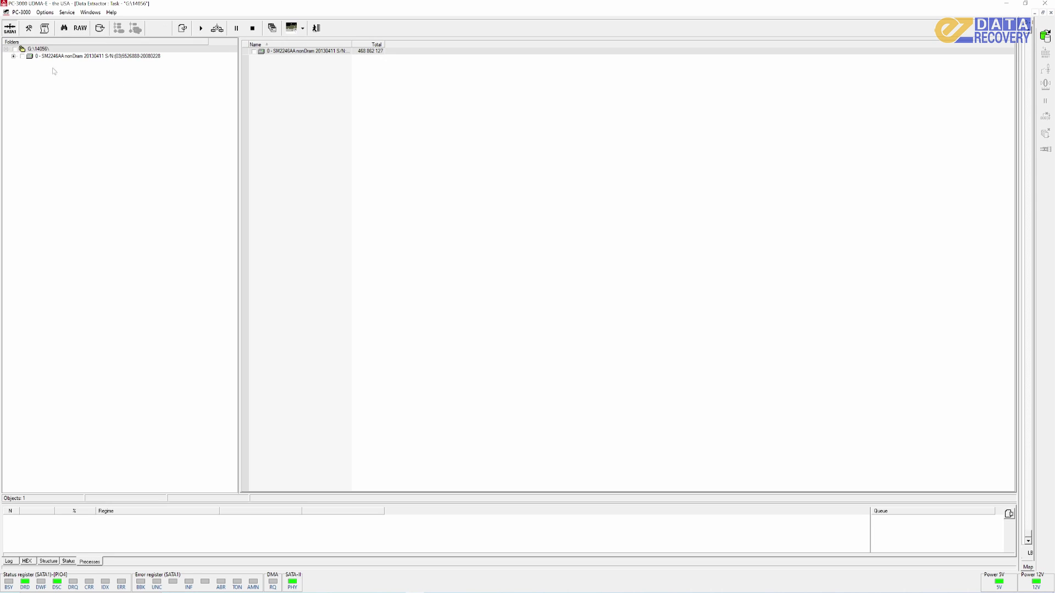
pyautogui.click(20, 63)
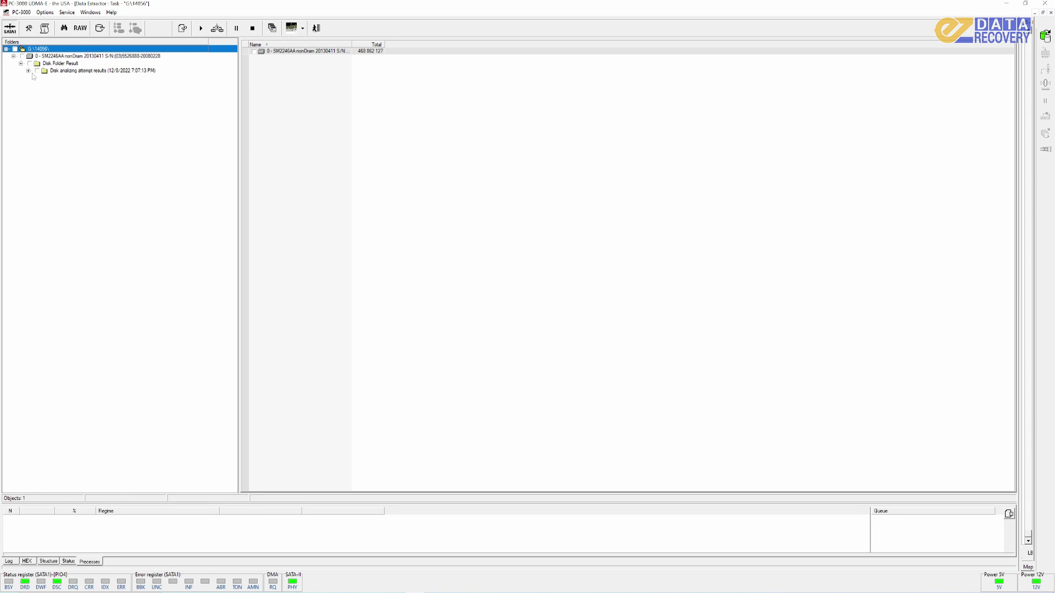
pyautogui.click(28, 71)
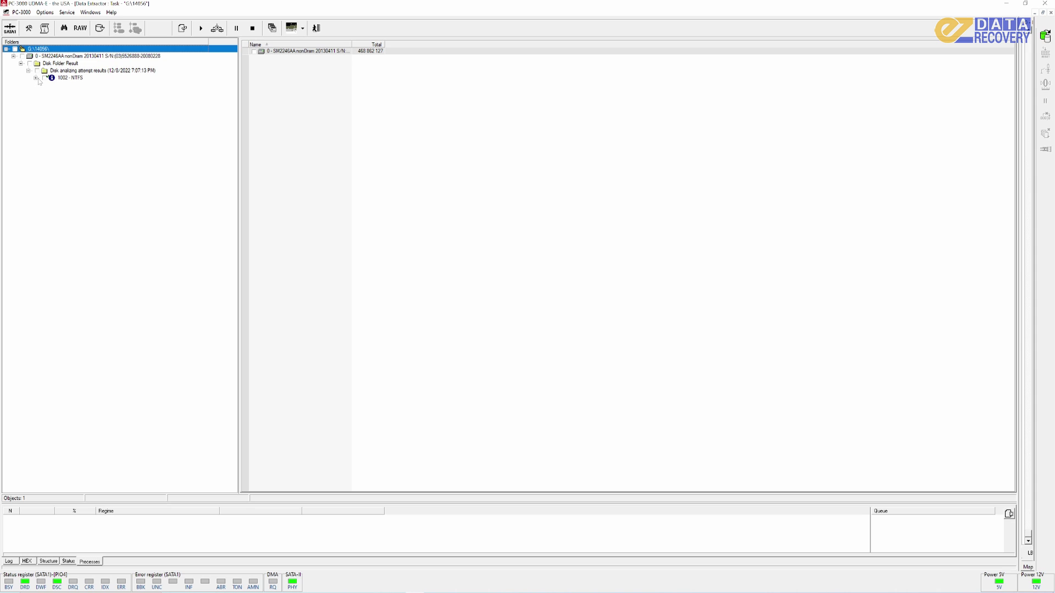